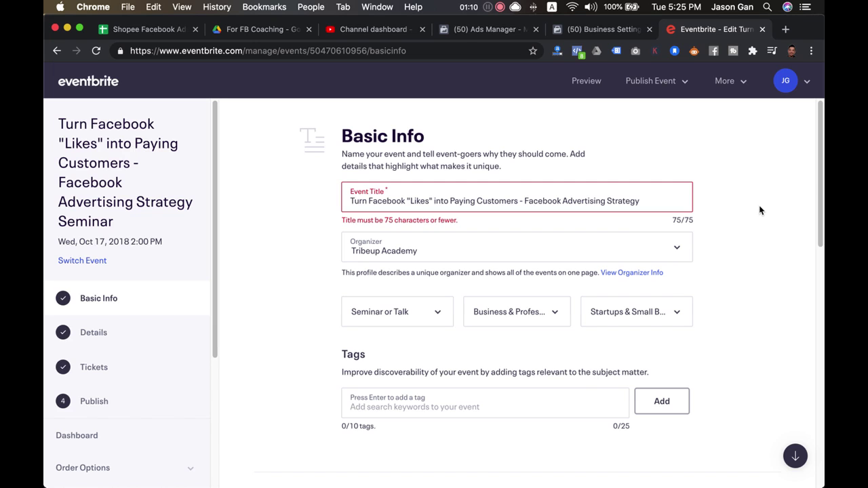
- Switch to Facebook Business settings and locate the "Eventbrite - Tribeup Academy" pixel among the Pixels data sources
{"action": "left_click", "coordinate": [592, 31]}
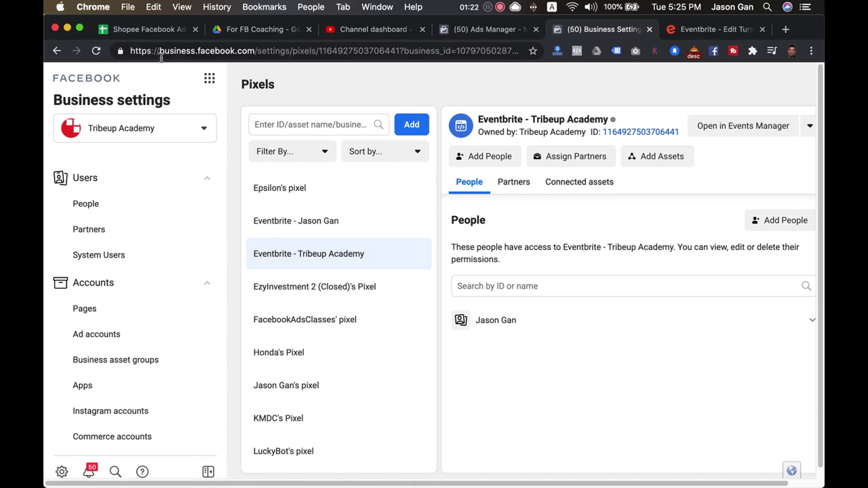
{"action": "left_click_drag", "start_coordinate": [160, 58], "coordinate": [255, 53]}
{"action": "left_click", "coordinate": [304, 76]}
{"action": "left_click", "coordinate": [208, 79]}
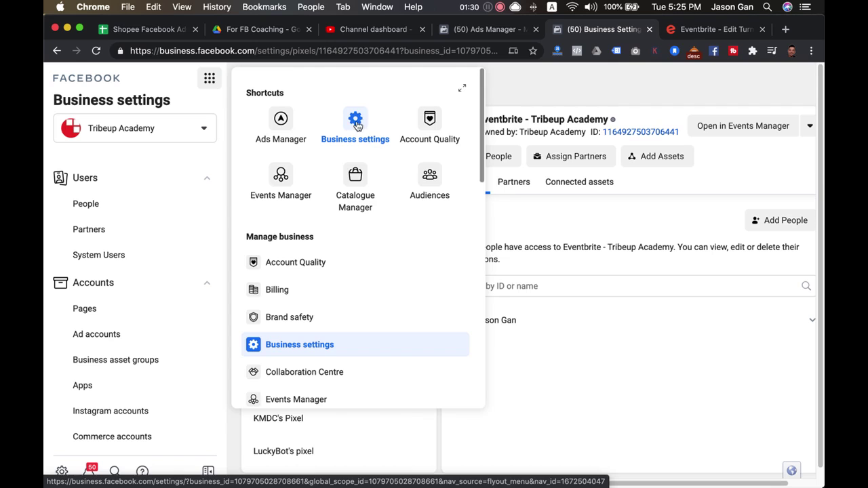
{"action": "scroll", "coordinate": [129, 285], "scroll_direction": "down", "scroll_amount": 7}
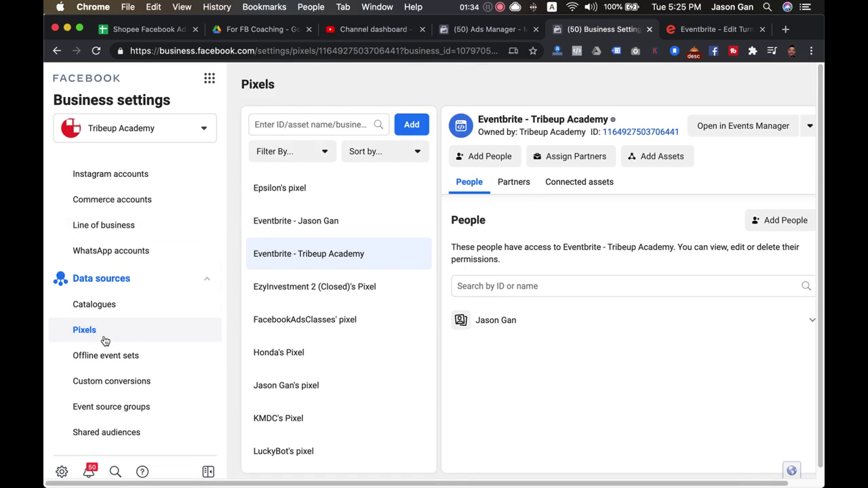
{"action": "scroll", "coordinate": [385, 255], "scroll_direction": "up", "scroll_amount": 3}
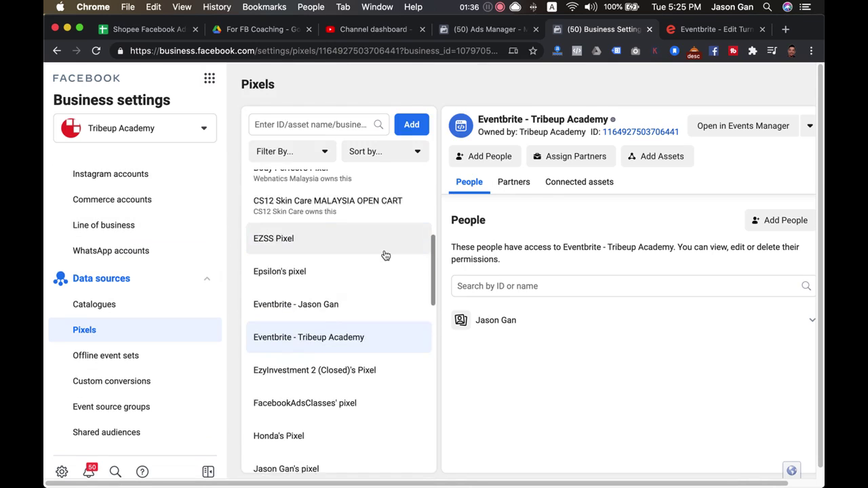
{"action": "scroll", "coordinate": [384, 254], "scroll_direction": "down", "scroll_amount": 2}
{"action": "scroll", "coordinate": [382, 254], "scroll_direction": "up", "scroll_amount": 1}
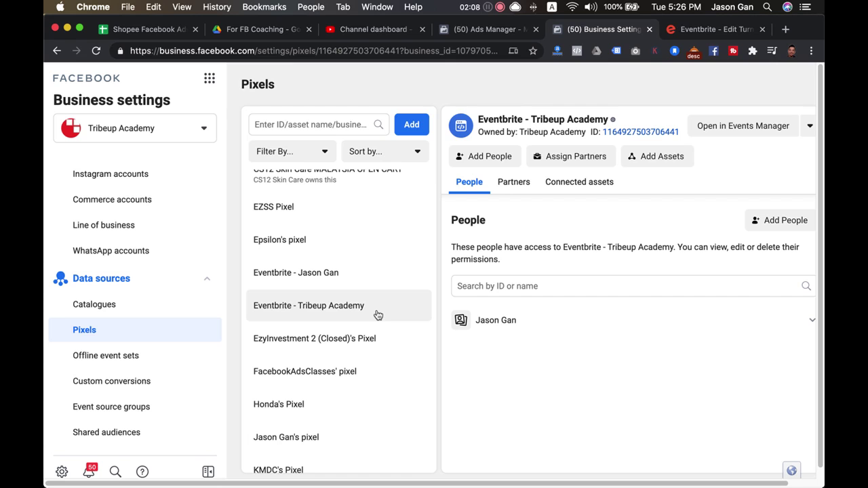
{"action": "left_click", "coordinate": [410, 127]}
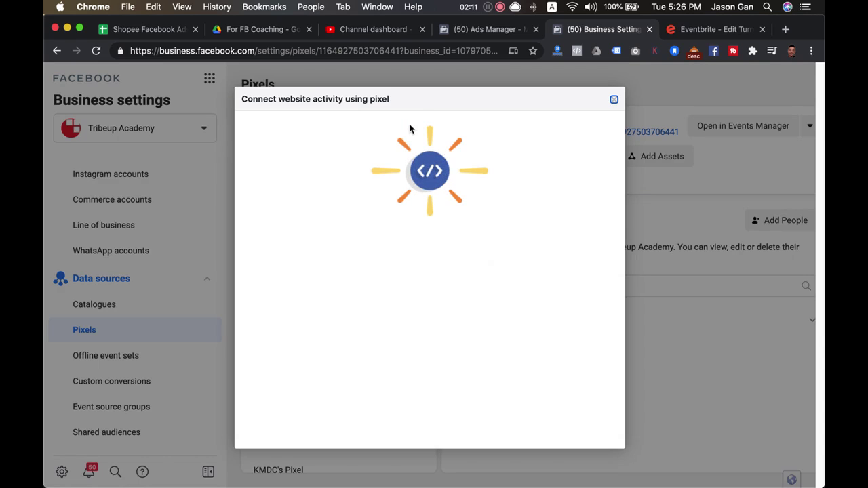
{"action": "left_click", "coordinate": [309, 328]}
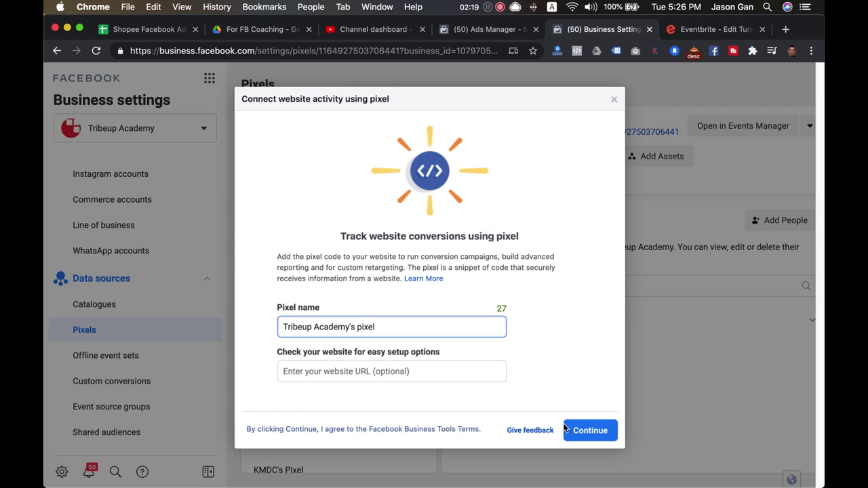
{"action": "left_click", "coordinate": [613, 100]}
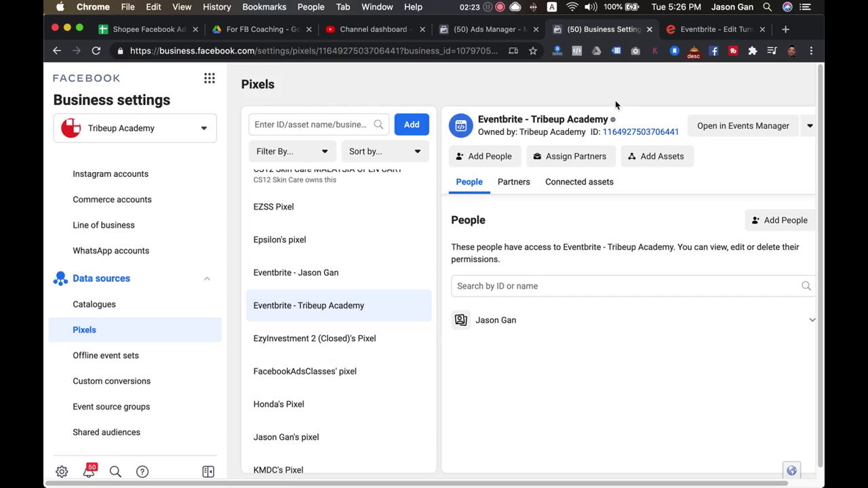
- Copy the ID of the "Eventbrite - Tribeup Academy" pixel
{"action": "left_click", "coordinate": [636, 132]}
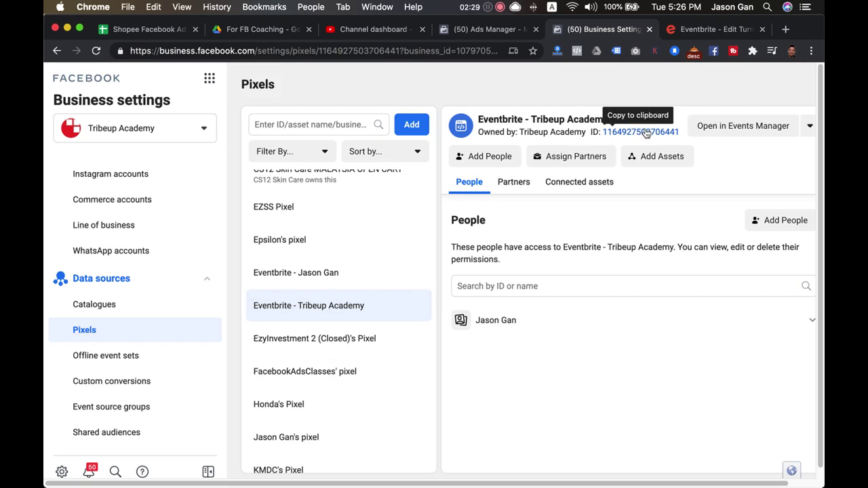
{"action": "double_click", "coordinate": [635, 132]}
- Switch to the Eventbrite event and open its Tracking Pixels marketing page
{"action": "left_click", "coordinate": [703, 32]}
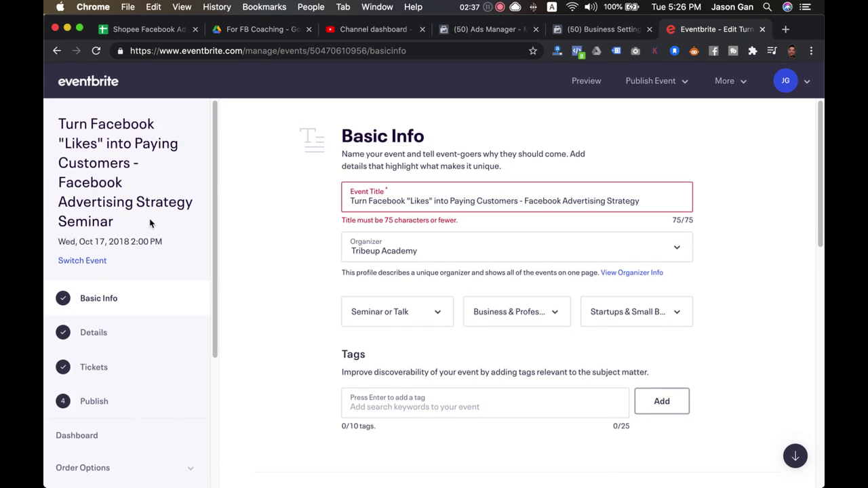
{"action": "scroll", "coordinate": [150, 223], "scroll_direction": "down", "scroll_amount": 3}
{"action": "scroll", "coordinate": [151, 224], "scroll_direction": "up", "scroll_amount": 3}
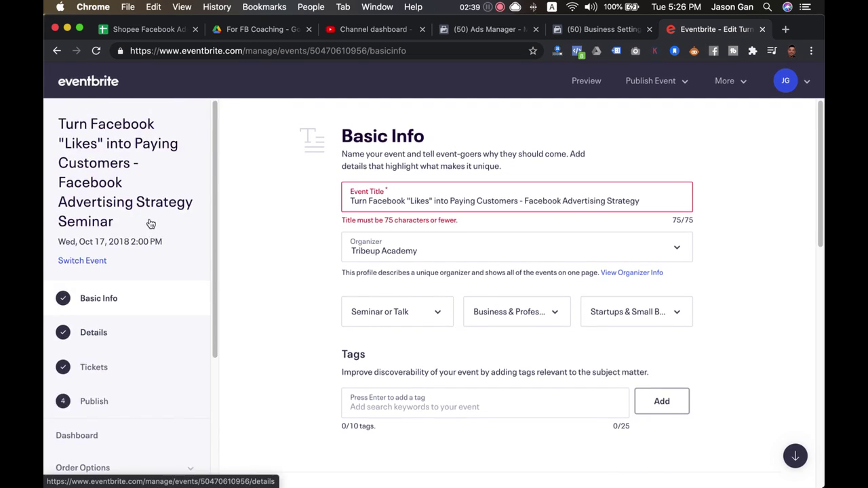
{"action": "scroll", "coordinate": [132, 288], "scroll_direction": "down", "scroll_amount": 5}
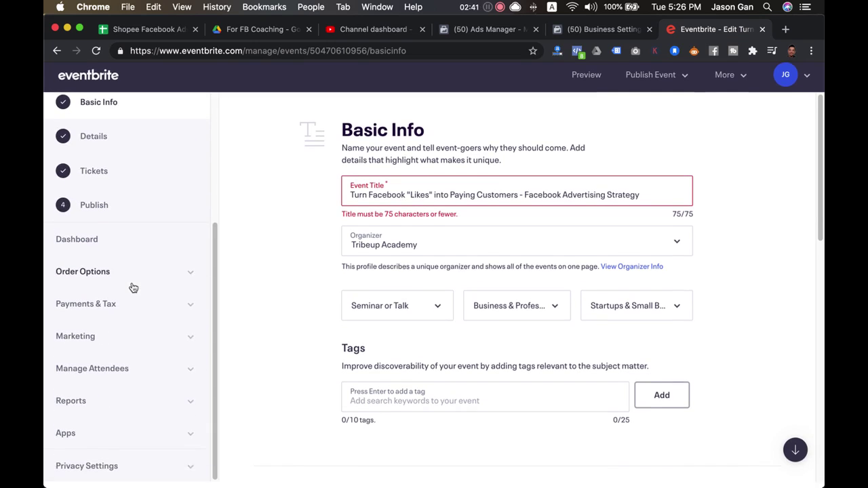
{"action": "left_click", "coordinate": [102, 345]}
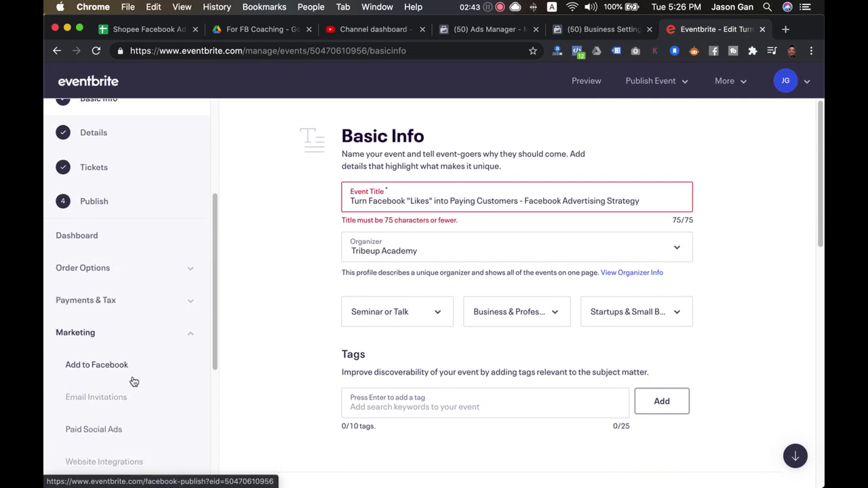
{"action": "scroll", "coordinate": [132, 380], "scroll_direction": "down", "scroll_amount": 5}
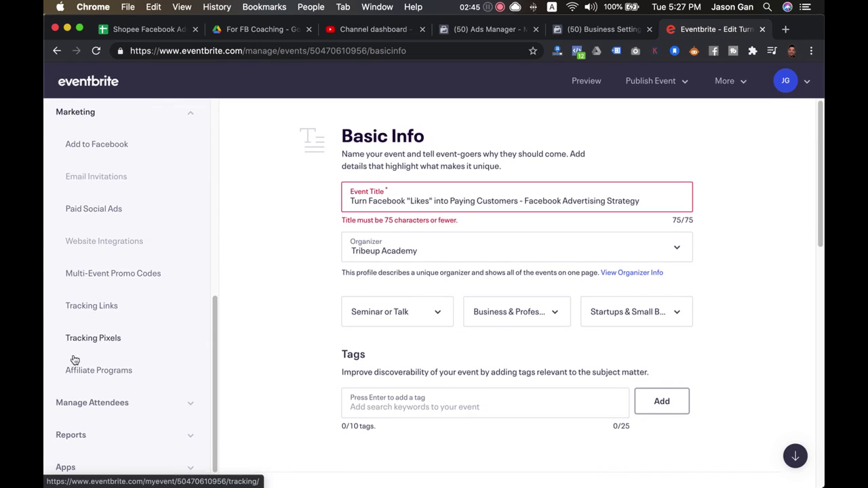
{"action": "left_click", "coordinate": [94, 342]}
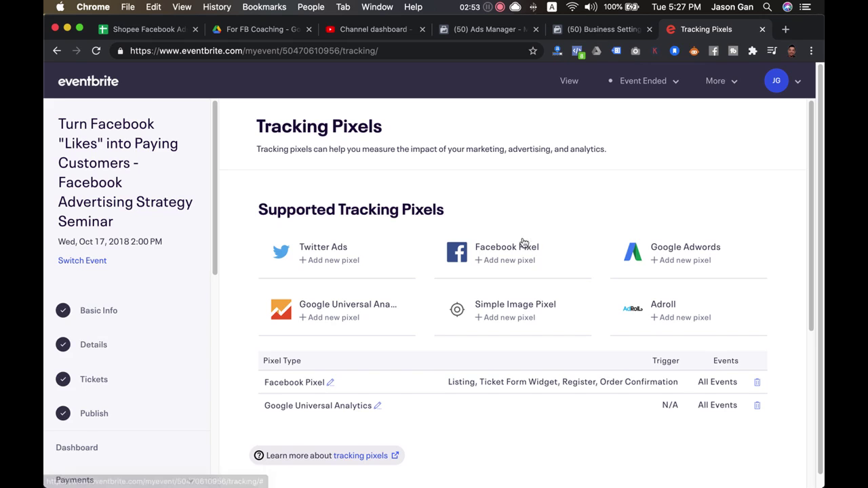
- Add a Facebook Pixel that applies to All Events, using the copied pixel ID, and save it
{"action": "left_click", "coordinate": [507, 251]}
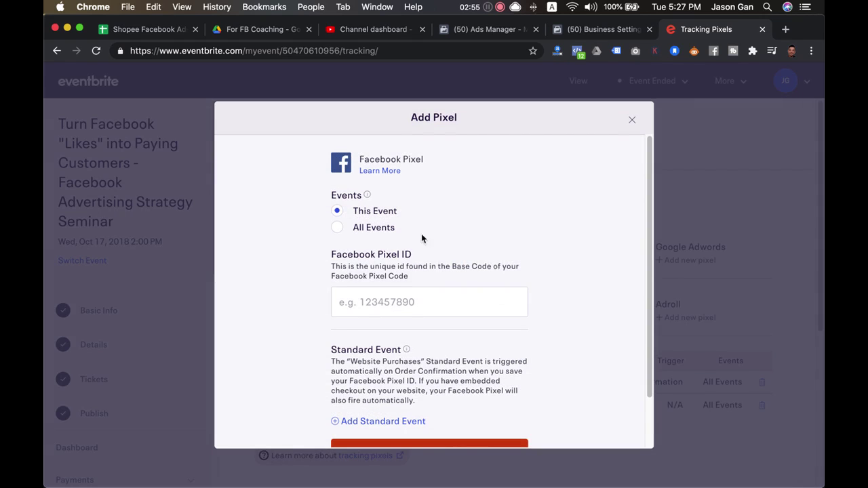
{"action": "left_click", "coordinate": [376, 229]}
{"action": "left_click", "coordinate": [356, 213]}
{"action": "left_click", "coordinate": [378, 232]}
{"action": "left_click", "coordinate": [392, 295]}
{"action": "key", "text": "super+v"}
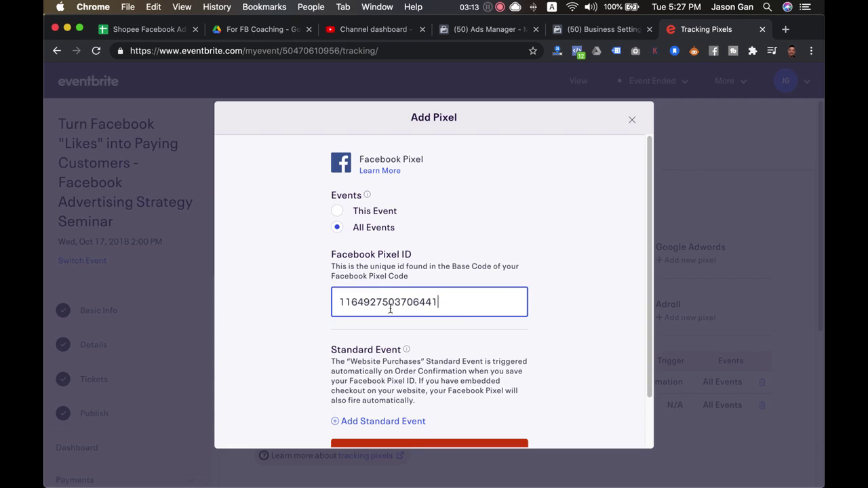
{"action": "scroll", "coordinate": [583, 295], "scroll_direction": "down", "scroll_amount": 2}
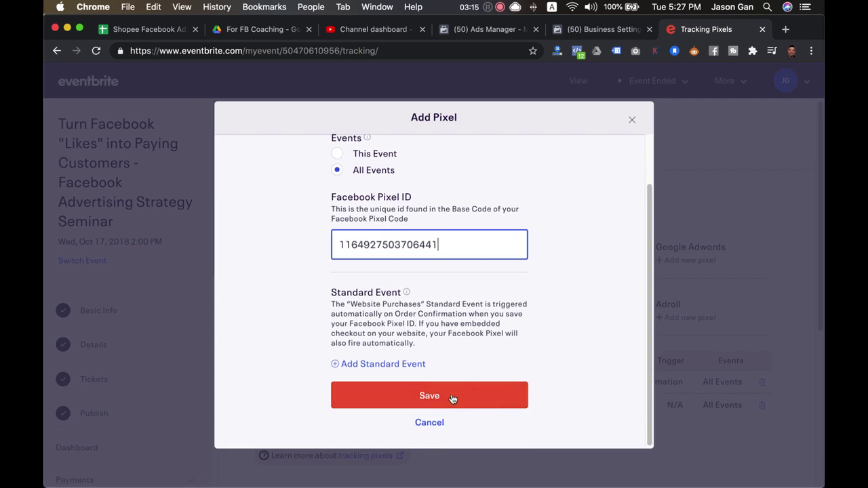
{"action": "left_click", "coordinate": [515, 401]}
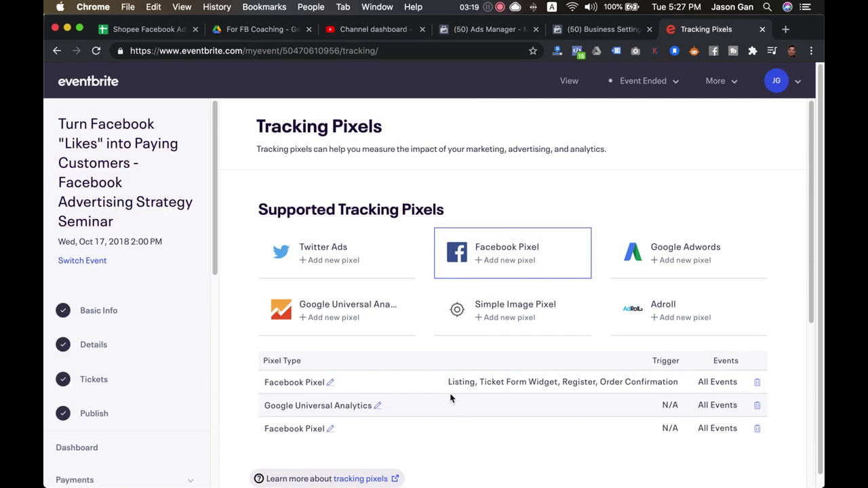
{"action": "scroll", "coordinate": [315, 346], "scroll_direction": "down", "scroll_amount": 3}
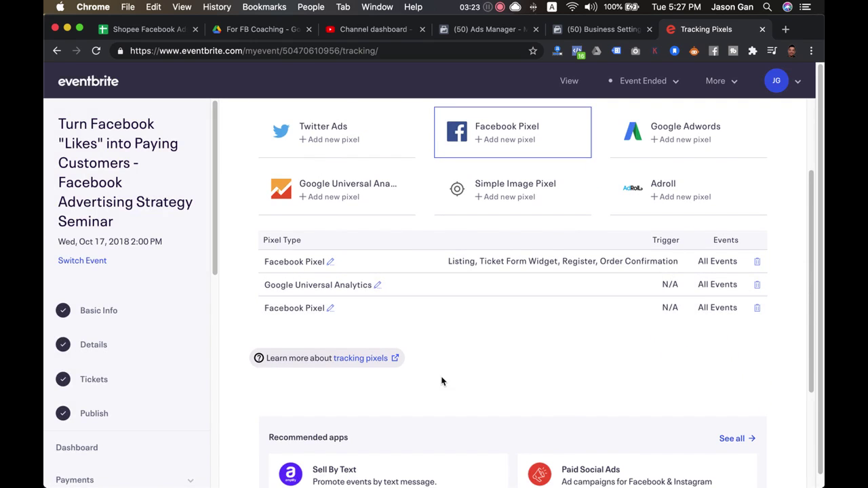
{"action": "scroll", "coordinate": [442, 381], "scroll_direction": "up", "scroll_amount": 3}
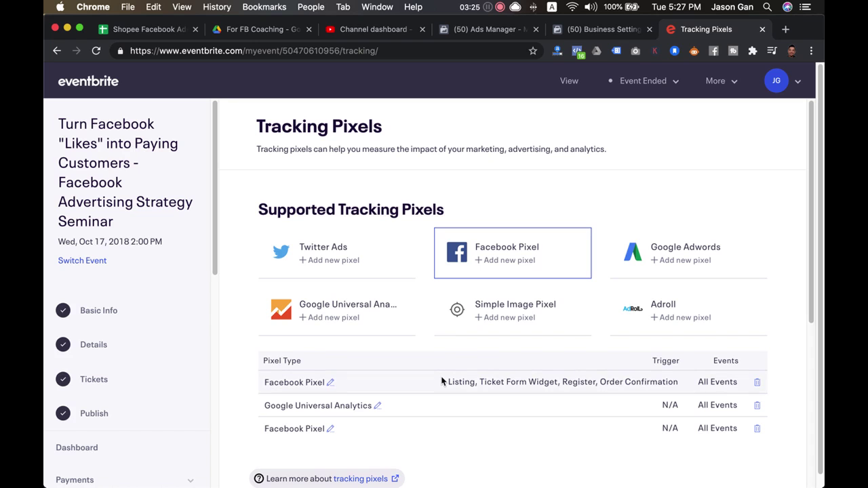